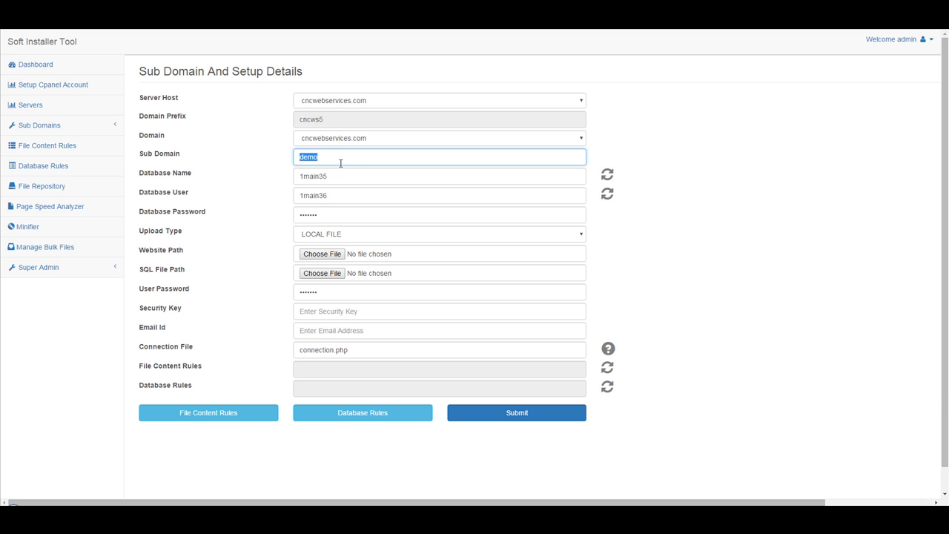
Clear the existing sub domain name from the setup form
{"action": "key", "text": "BackSpace"}
{"action": "left_click", "coordinate": [378, 141]}
{"action": "left_click", "coordinate": [378, 141]}
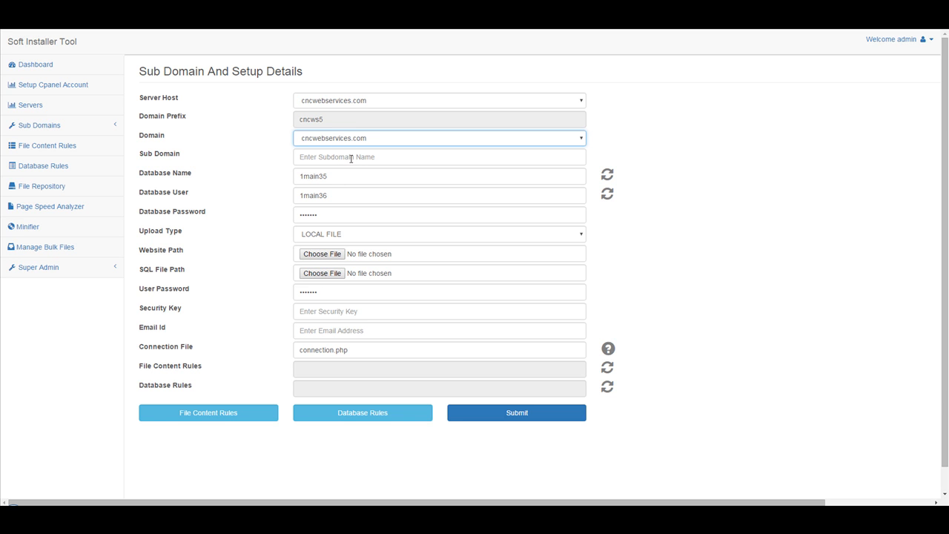
{"action": "left_click", "coordinate": [335, 159]}
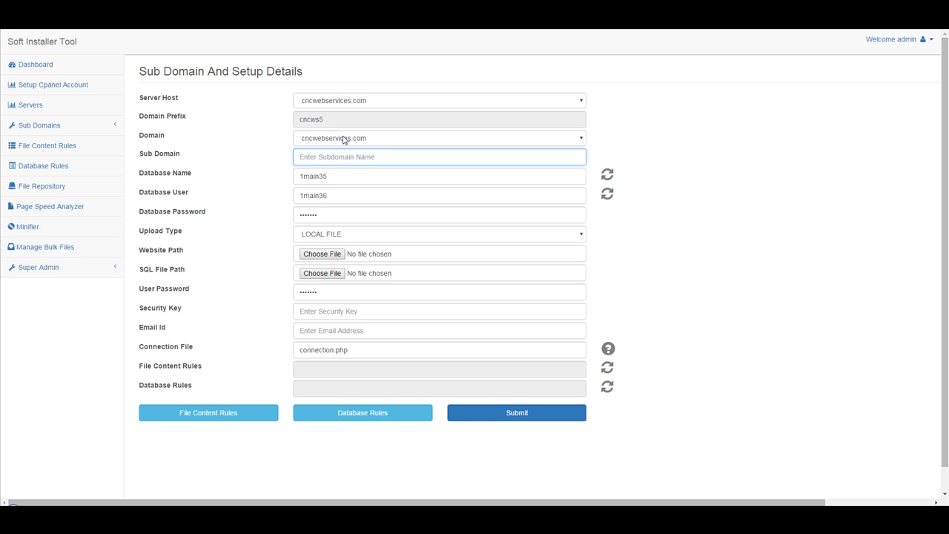
Set the server host to t2ha-demo.com
{"action": "left_click", "coordinate": [356, 102]}
{"action": "scroll", "coordinate": [349, 199], "scroll_direction": "down", "scroll_amount": 15}
{"action": "scroll", "coordinate": [378, 208], "scroll_direction": "up", "scroll_amount": 5}
{"action": "scroll", "coordinate": [349, 242], "scroll_direction": "down", "scroll_amount": 10}
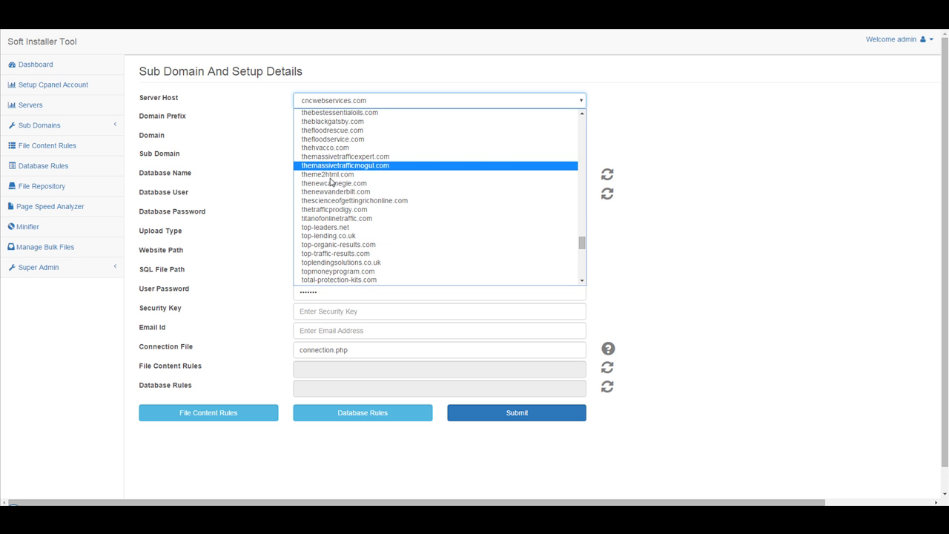
{"action": "scroll", "coordinate": [337, 222], "scroll_direction": "up", "scroll_amount": 4}
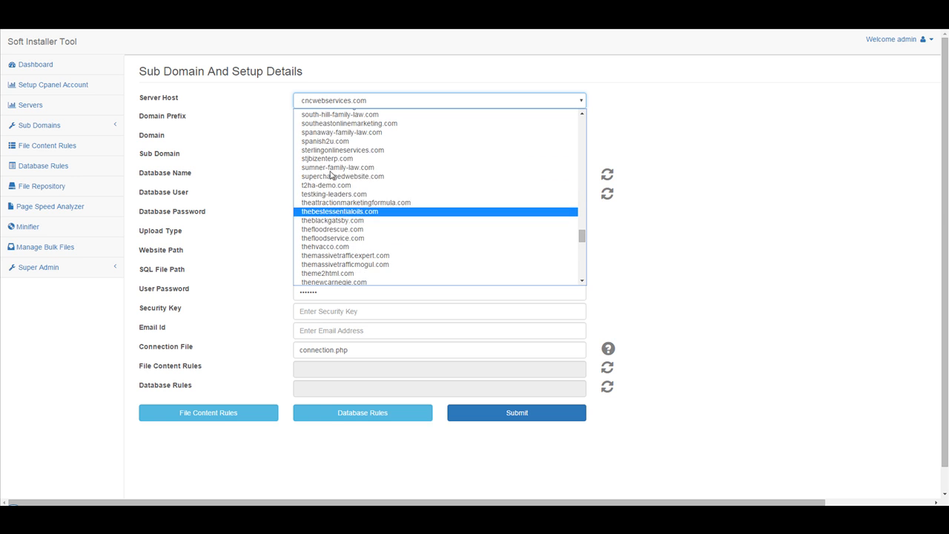
{"action": "left_click", "coordinate": [326, 186]}
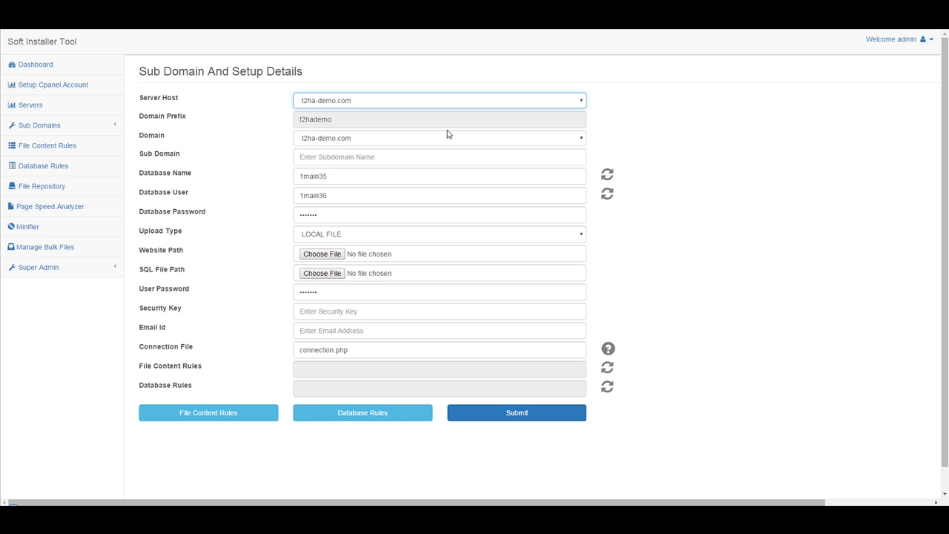
Set the domain to theme2html-discount.com
{"action": "left_click", "coordinate": [373, 143]}
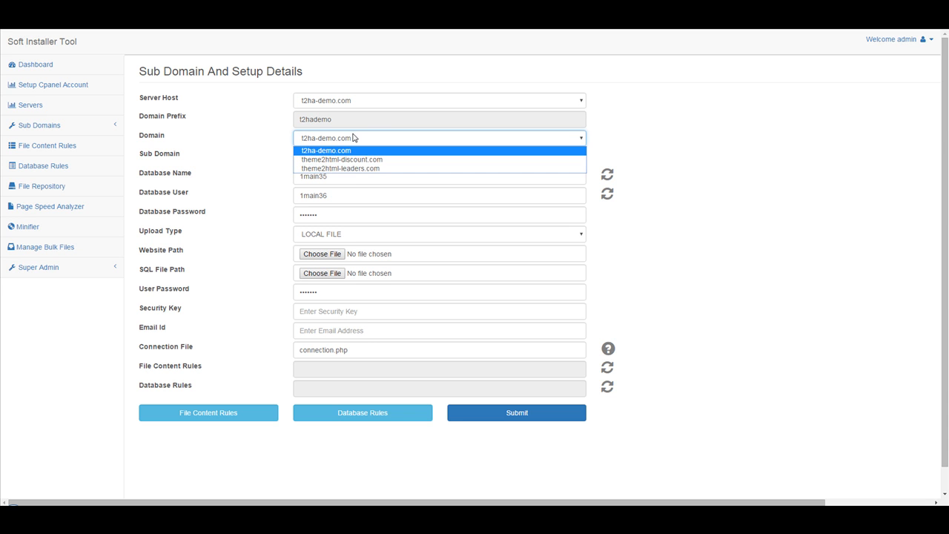
{"action": "left_click", "coordinate": [353, 139]}
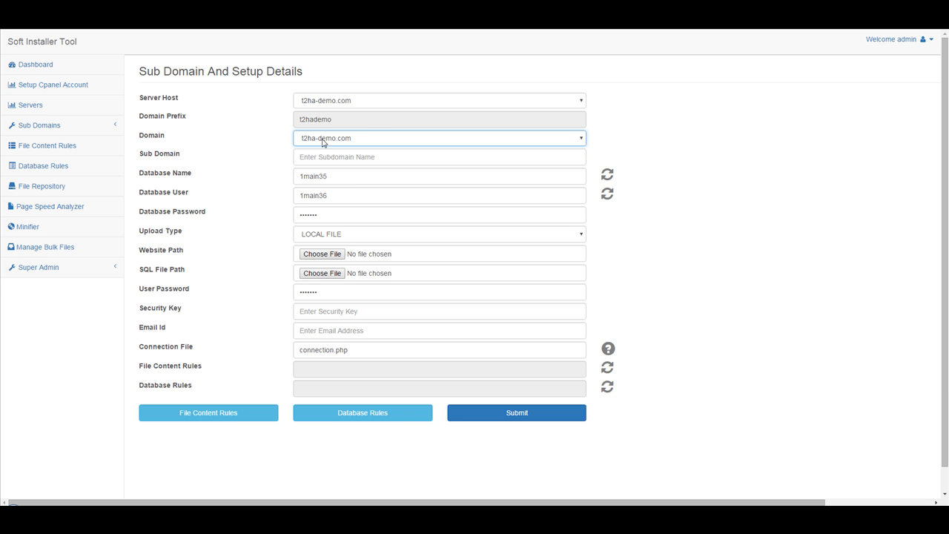
{"action": "left_click", "coordinate": [328, 139]}
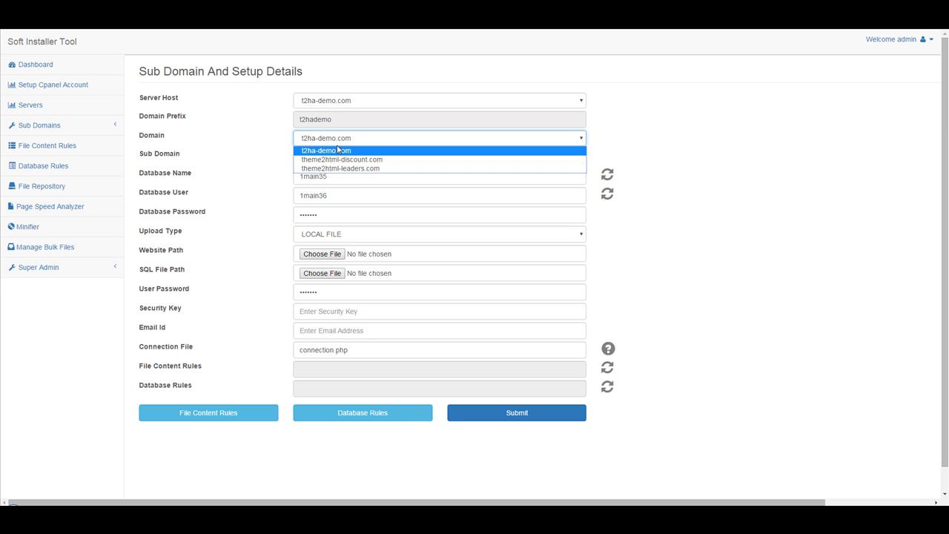
{"action": "left_click", "coordinate": [338, 158]}
Enter chicago-plumbers as the sub domain name
{"action": "left_click", "coordinate": [337, 158]}
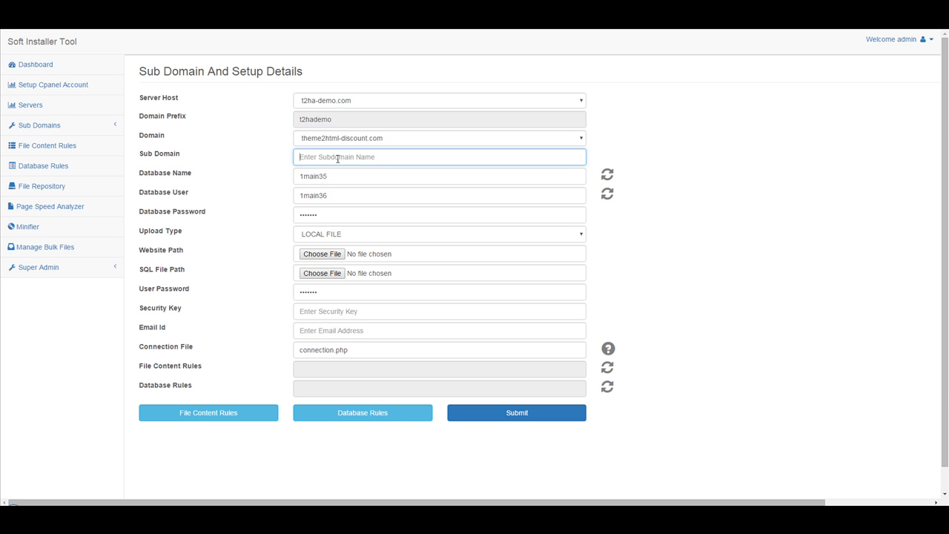
{"action": "type", "text": "demo"}
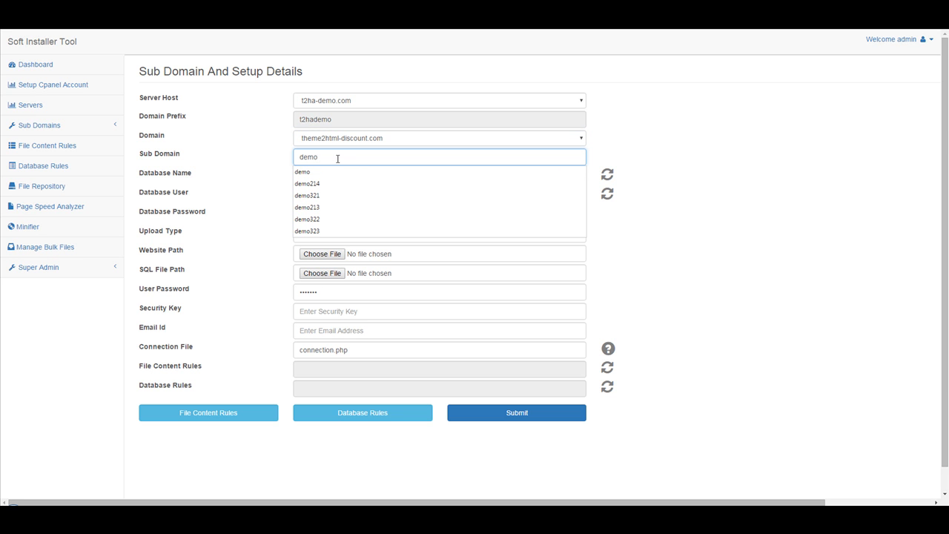
{"action": "key", "text": "BackSpace"}
{"action": "key", "text": "BackSpace"}
{"action": "key", "text": "BackSpace"}
{"action": "type", "text": "chicago-"}
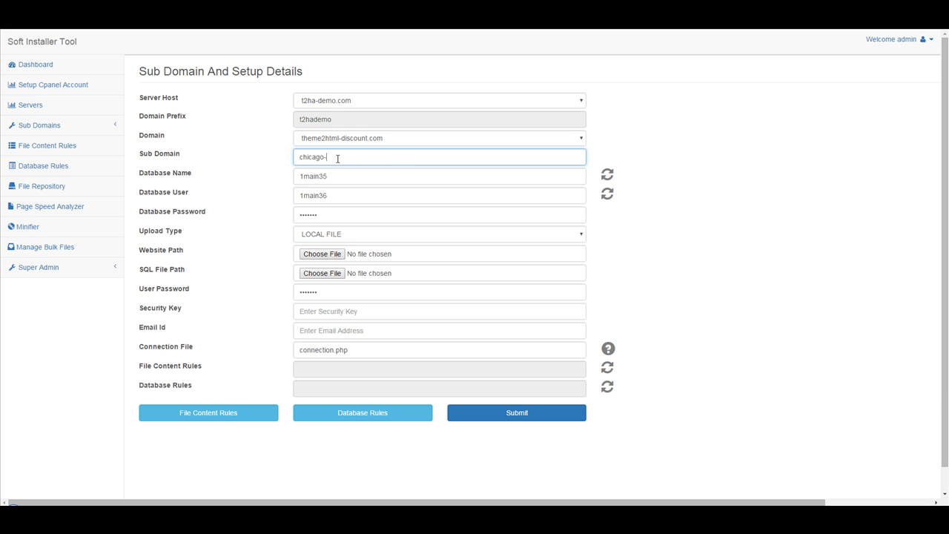
{"action": "type", "text": "plumbers"}
Generate a new random database name and a new random database user
{"action": "left_click", "coordinate": [384, 182]}
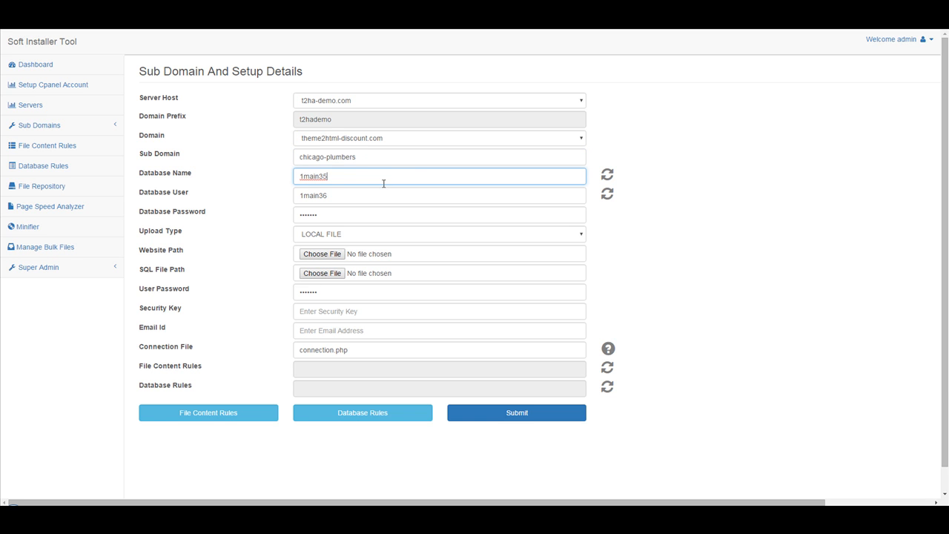
{"action": "left_click", "coordinate": [606, 178]}
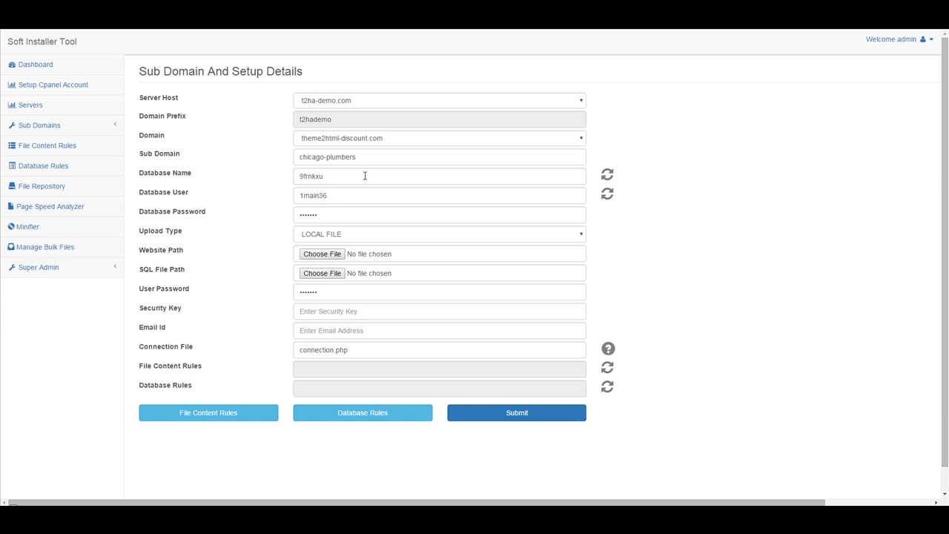
{"action": "left_click", "coordinate": [604, 196]}
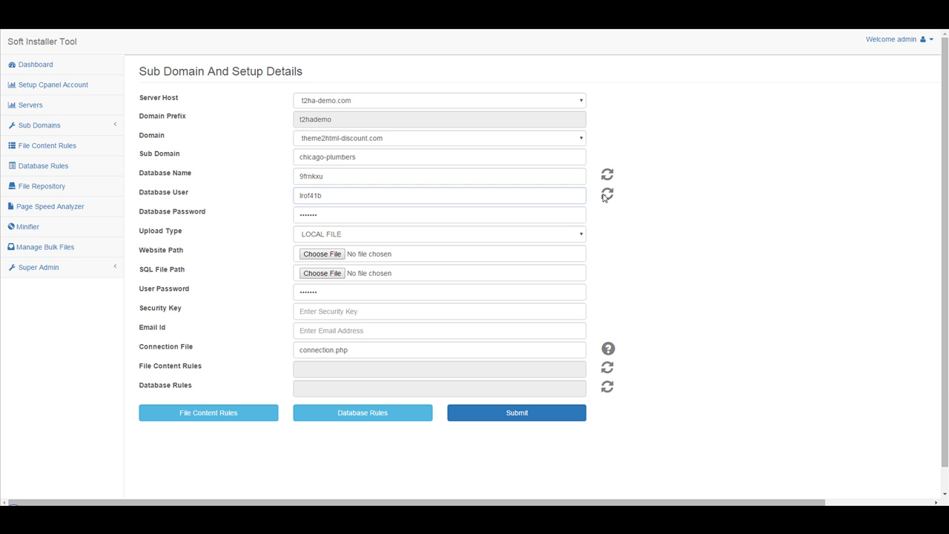
{"action": "double_click", "coordinate": [329, 176]}
{"action": "key", "text": "Tab"}
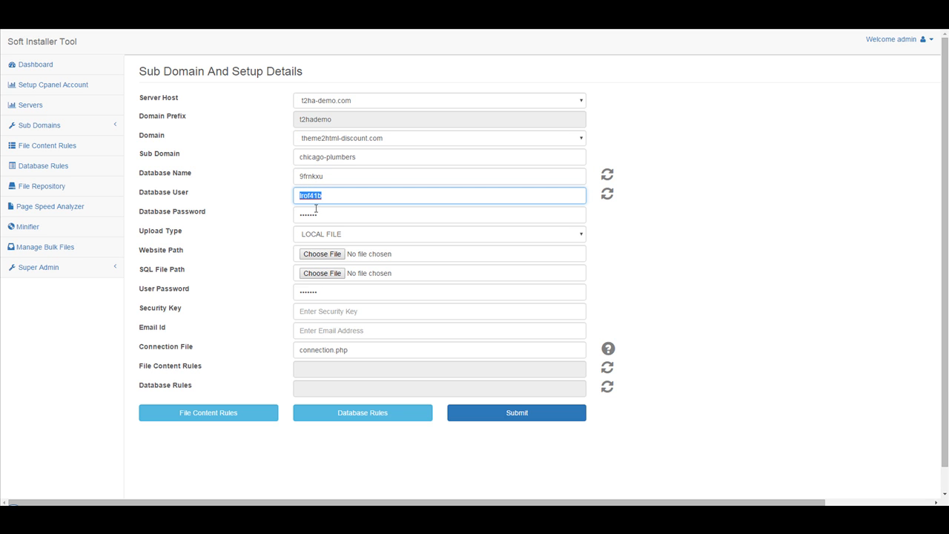
{"action": "key", "text": "Tab"}
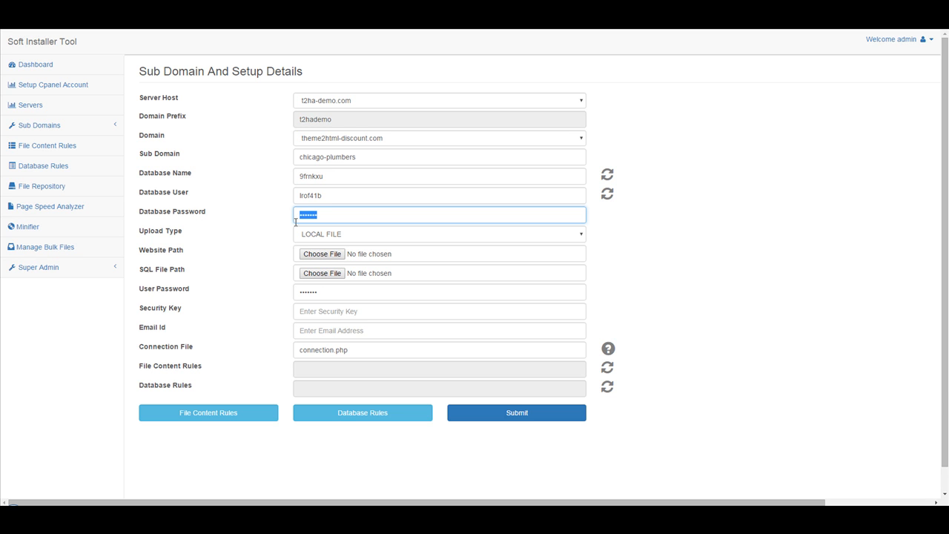
Set the upload type to REPOSITORY FILE
{"action": "left_click", "coordinate": [362, 234]}
{"action": "left_click", "coordinate": [350, 253]}
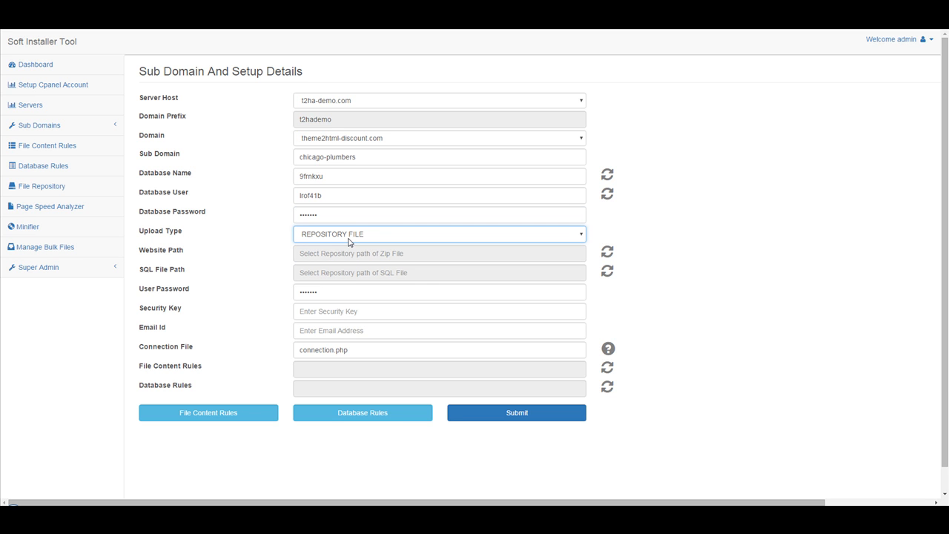
{"action": "left_click", "coordinate": [351, 234]}
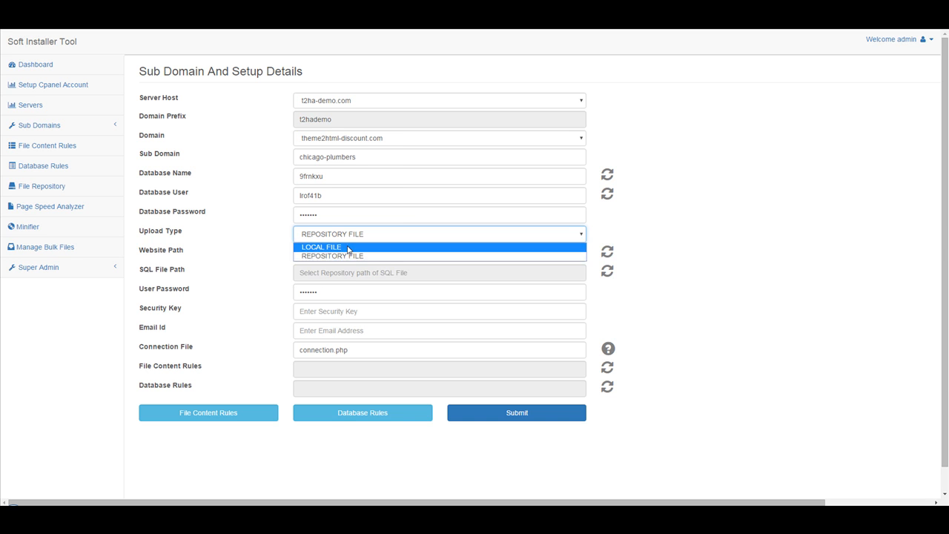
{"action": "left_click", "coordinate": [349, 247]}
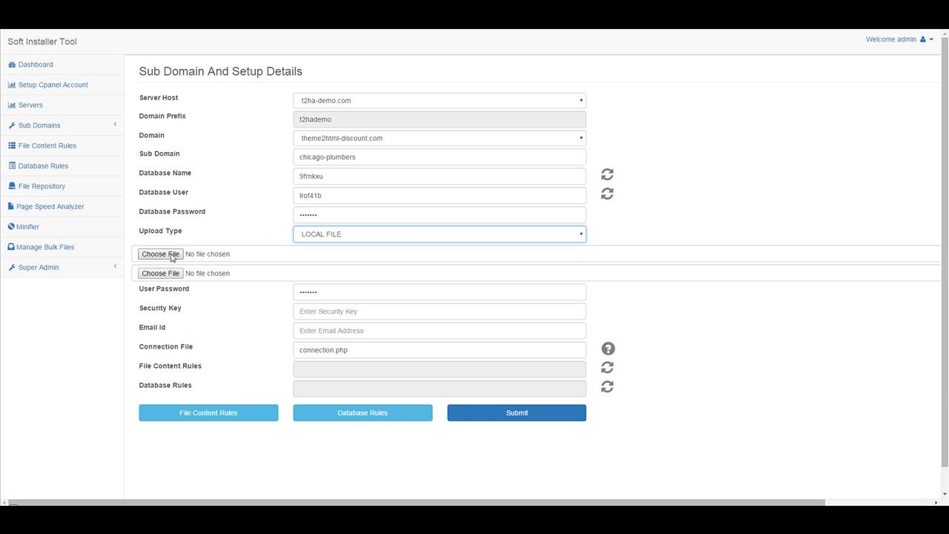
{"action": "left_click", "coordinate": [349, 238]}
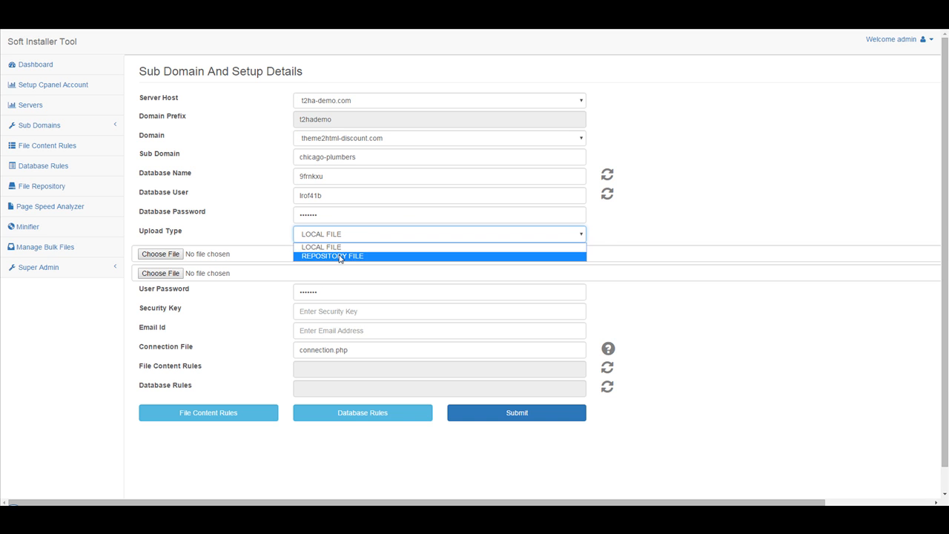
{"action": "left_click", "coordinate": [340, 257]}
Open the repository picker for the website path and view the files in the Bulk-Subdomain-Creator directory
{"action": "left_click", "coordinate": [606, 252]}
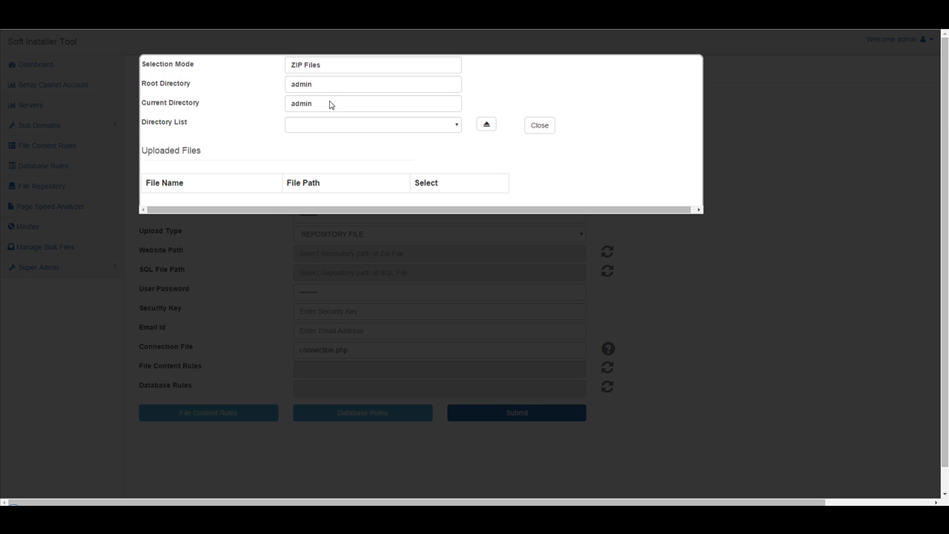
{"action": "left_click", "coordinate": [383, 126]}
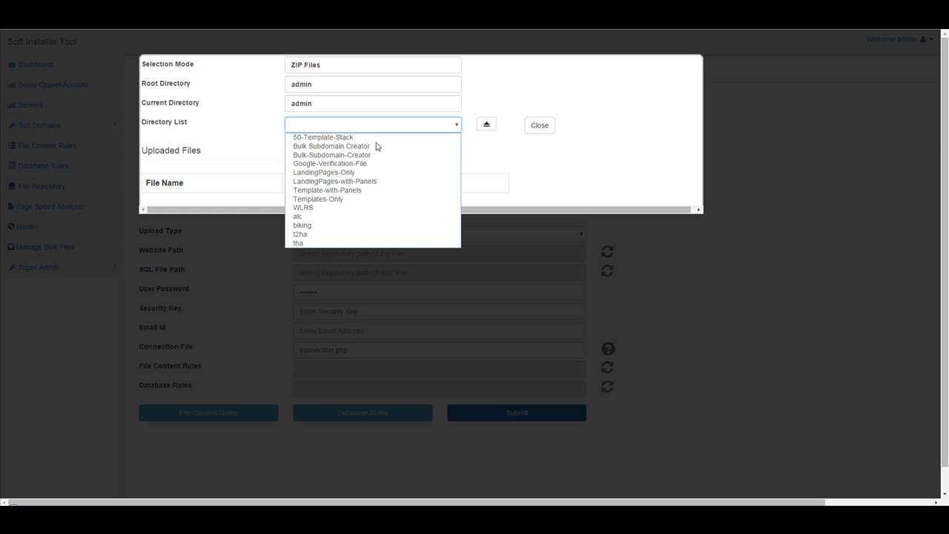
{"action": "left_click", "coordinate": [364, 155]}
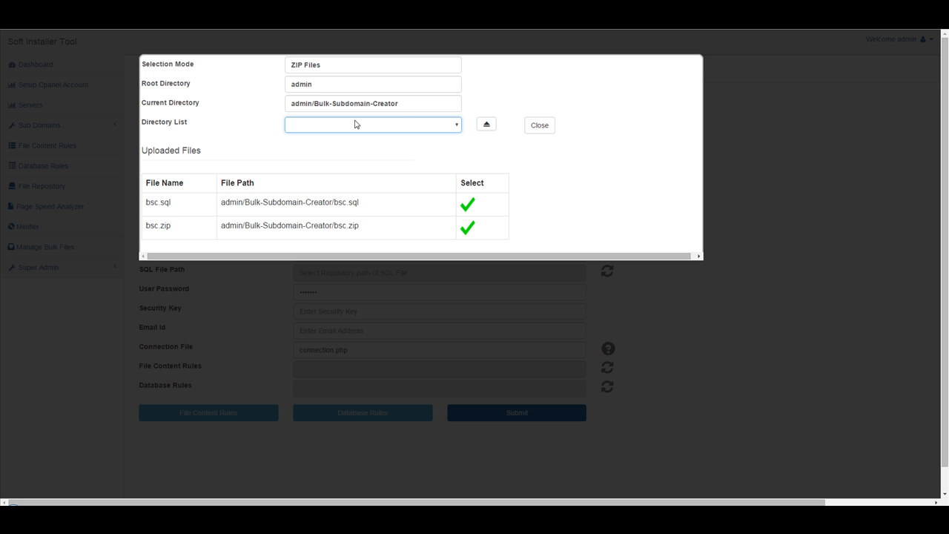
{"action": "left_click", "coordinate": [356, 124]}
Go back up to the admin directory and view the zip files in LandingPages-Only
{"action": "left_click", "coordinate": [486, 124]}
{"action": "left_click", "coordinate": [360, 132]}
{"action": "left_click", "coordinate": [348, 172]}
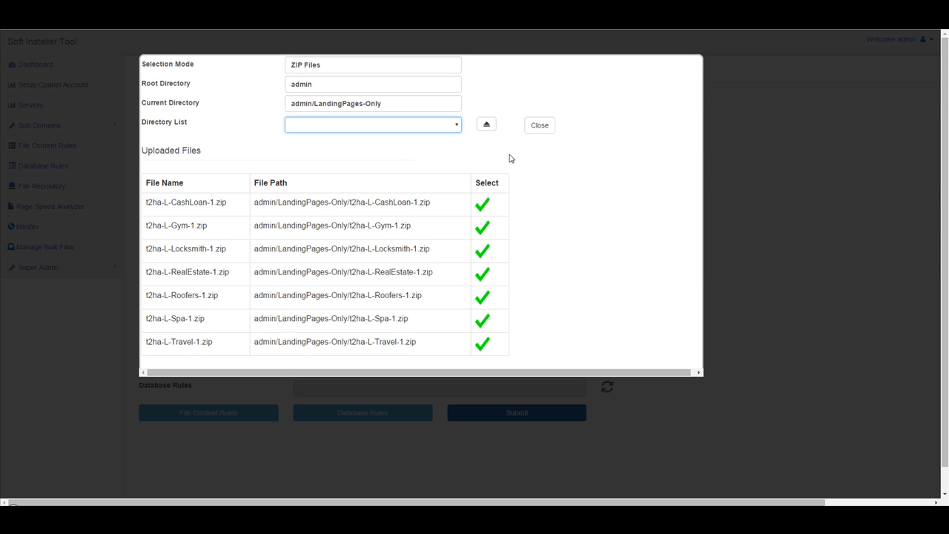
{"action": "scroll", "coordinate": [366, 215], "scroll_direction": "down", "scroll_amount": 1}
{"action": "left_click", "coordinate": [548, 219]}
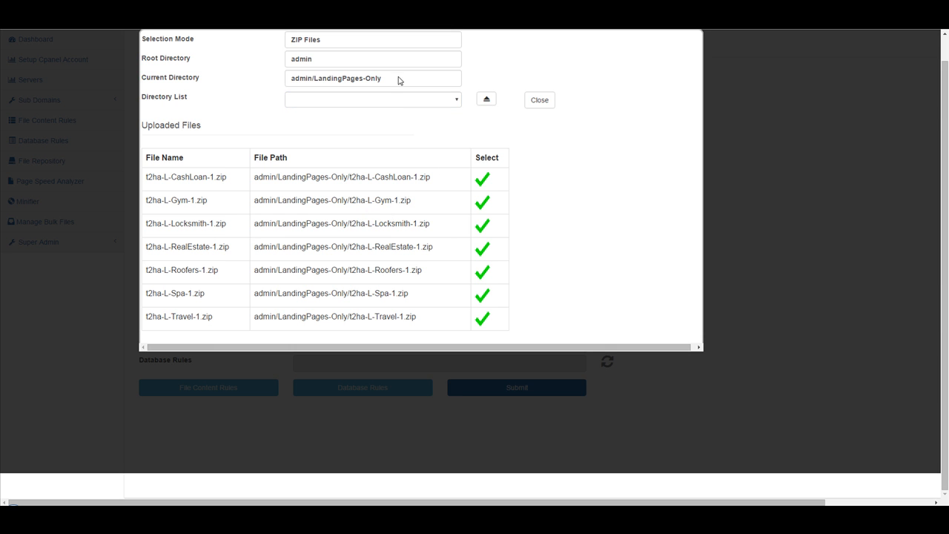
View the files in the 50-Template-Stack directory, then close the repository picker without choosing a file
{"action": "left_click", "coordinate": [488, 100]}
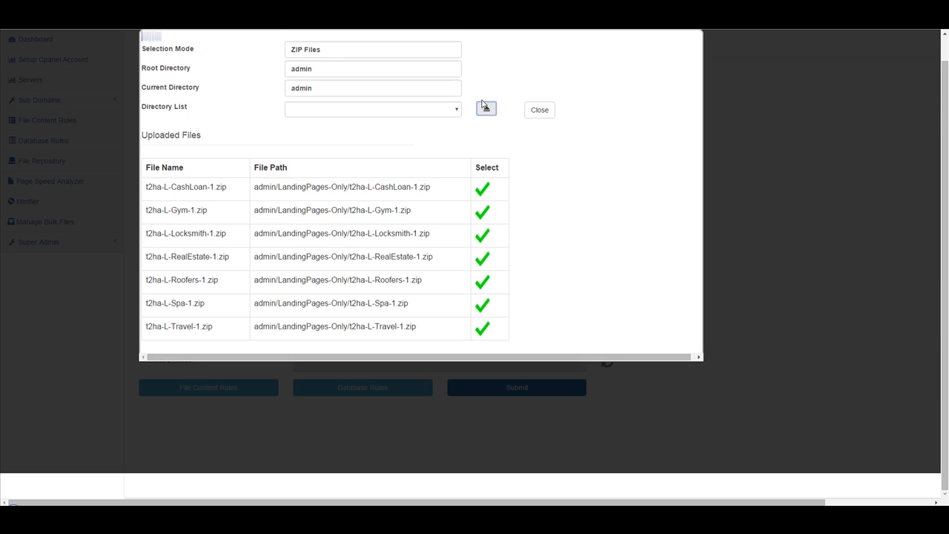
{"action": "left_click", "coordinate": [339, 102]}
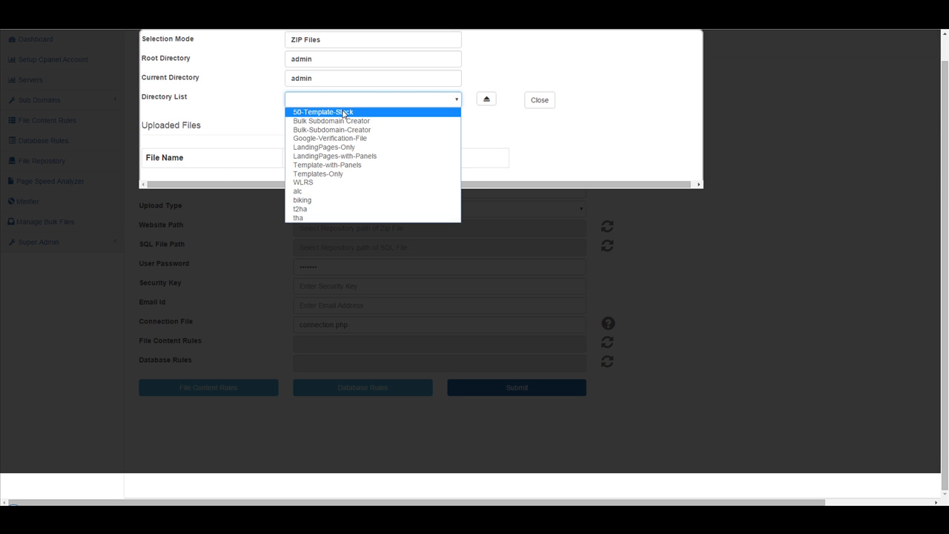
{"action": "left_click", "coordinate": [343, 112]}
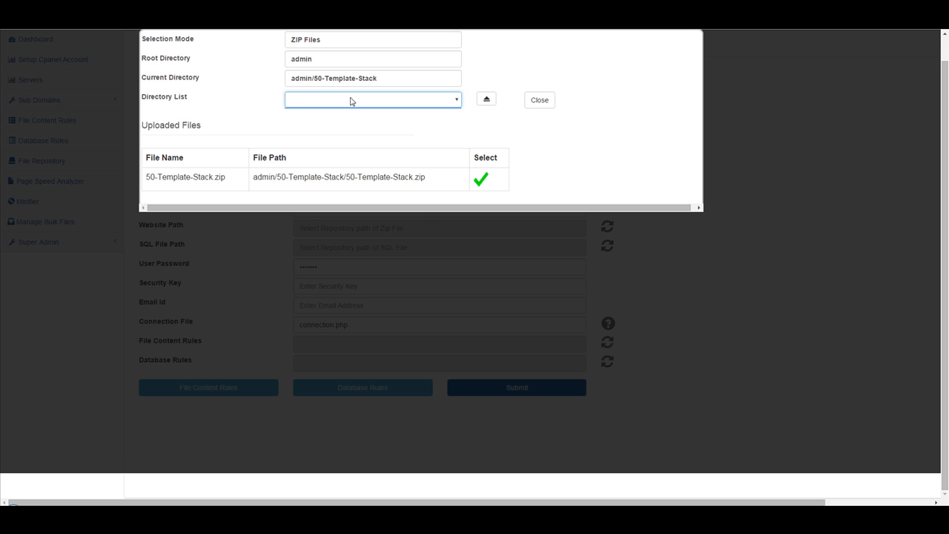
{"action": "left_click", "coordinate": [485, 98]}
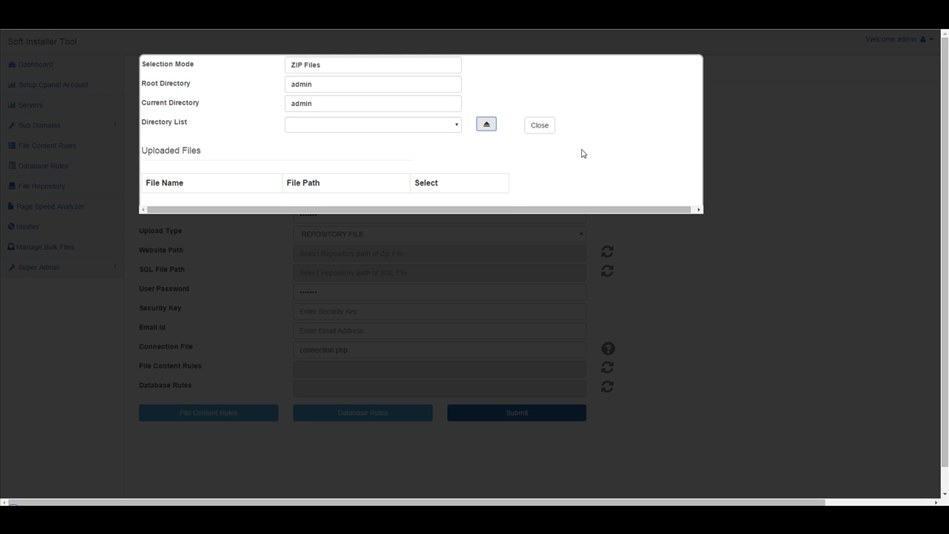
{"action": "left_click", "coordinate": [537, 126]}
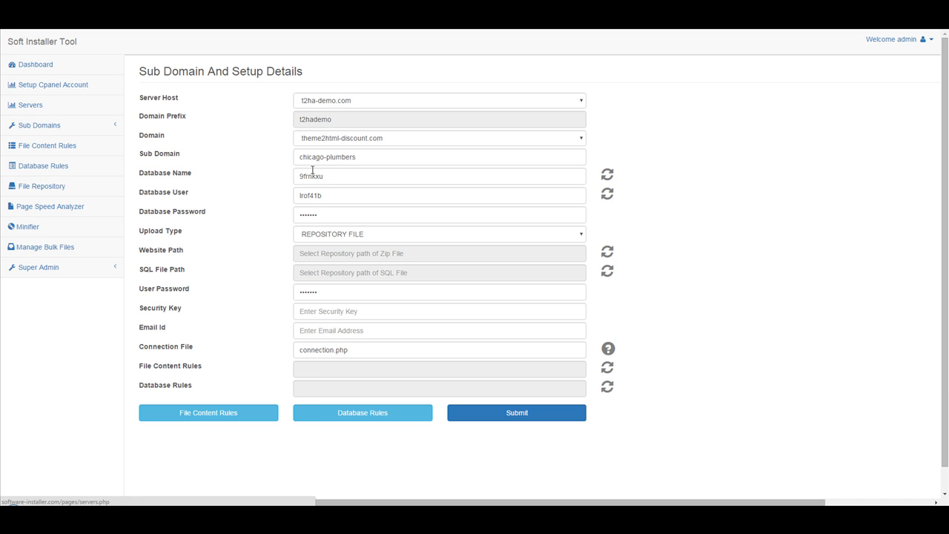
{"action": "double_click", "coordinate": [340, 295]}
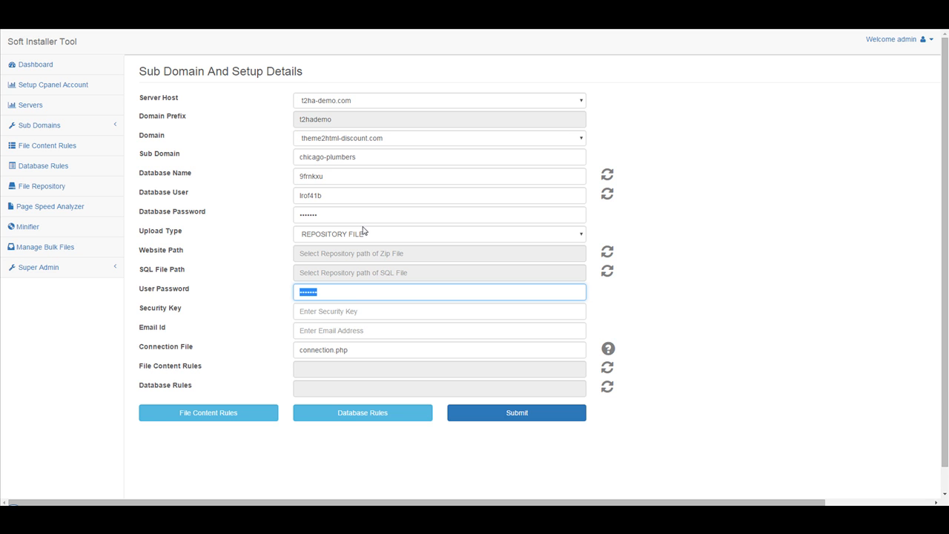
{"action": "left_click", "coordinate": [368, 315]}
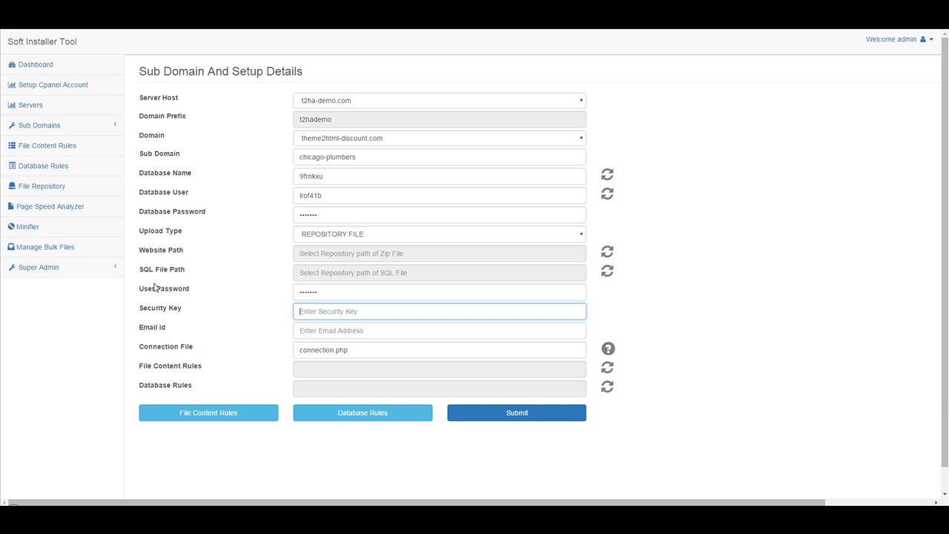
{"action": "left_click", "coordinate": [367, 327]}
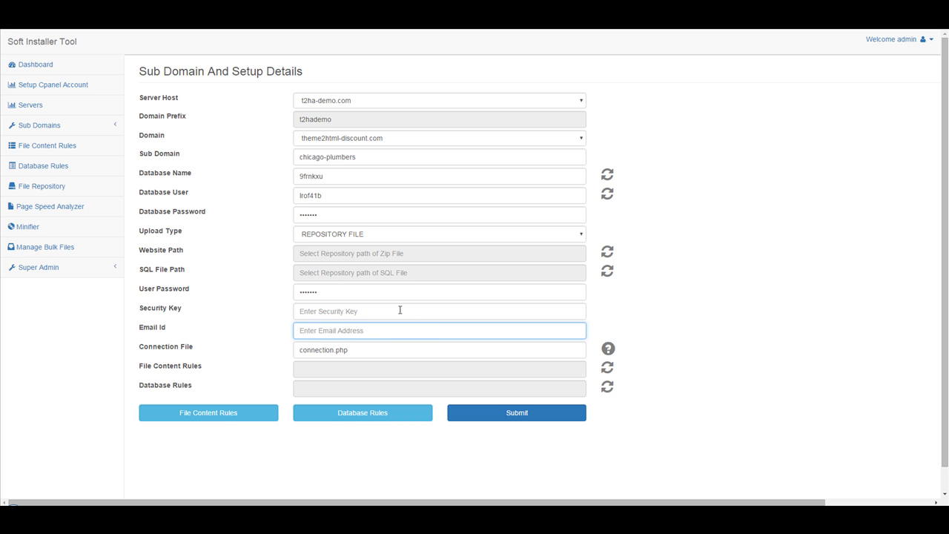
{"action": "left_click", "coordinate": [370, 357]}
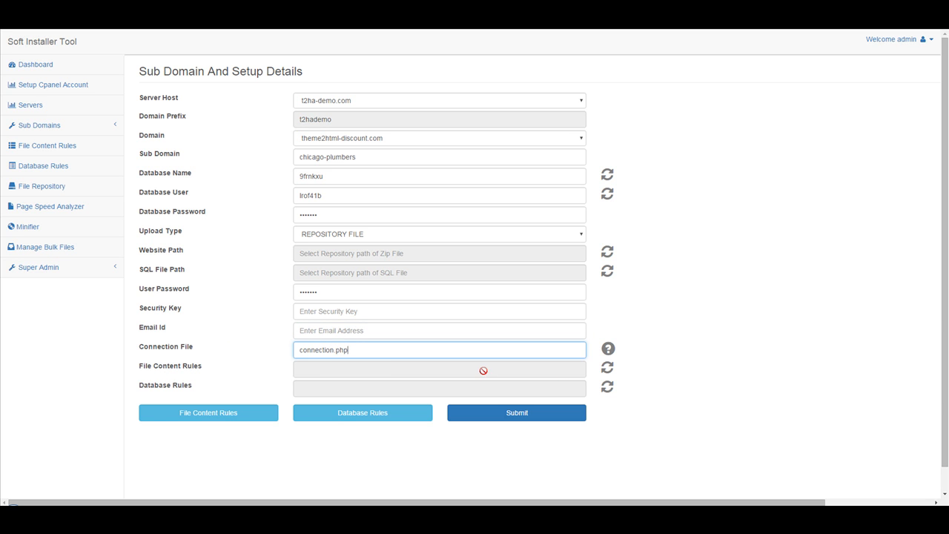
Apply file content rules R_3 and R_5 to the sub domain setup
{"action": "left_click", "coordinate": [606, 368]}
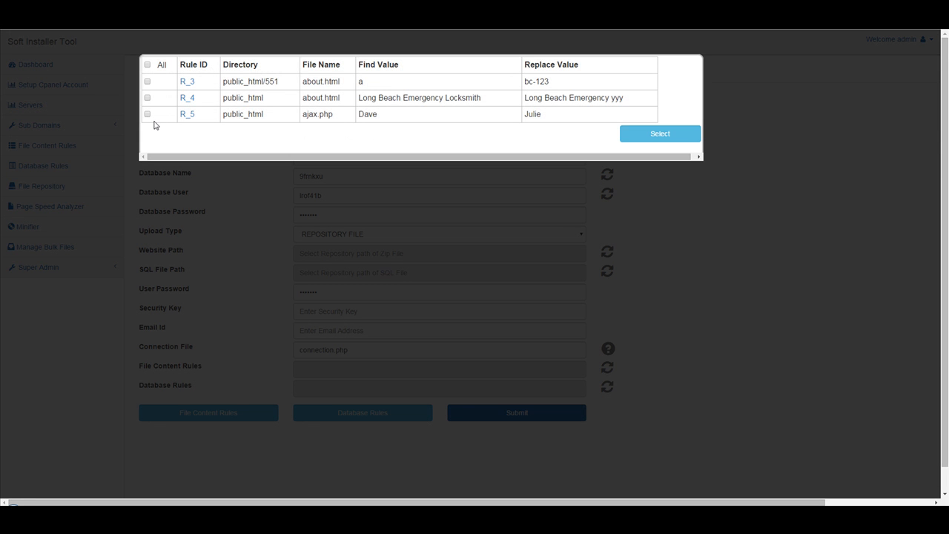
{"action": "left_click", "coordinate": [146, 81]}
{"action": "left_click", "coordinate": [147, 113]}
{"action": "left_click", "coordinate": [682, 138]}
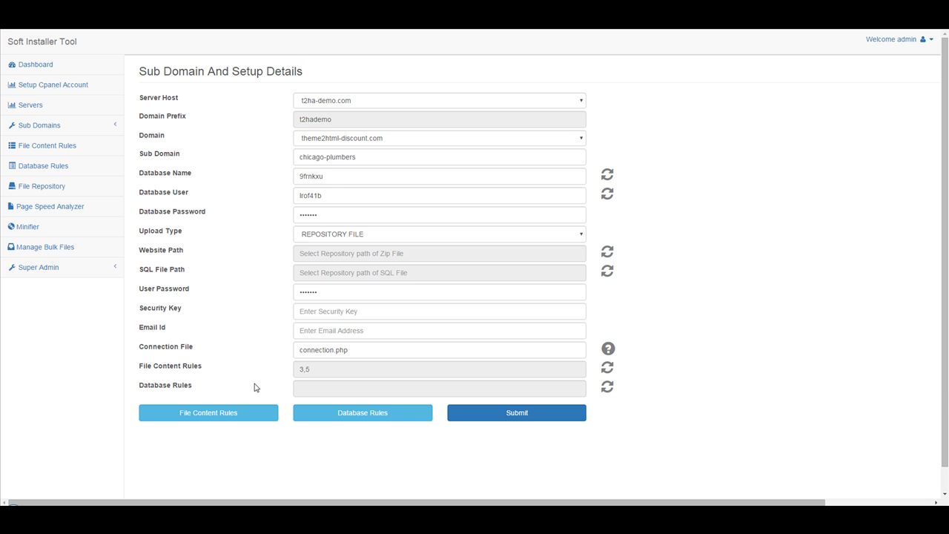
Apply all available database rules to the sub domain setup
{"action": "left_click", "coordinate": [606, 387]}
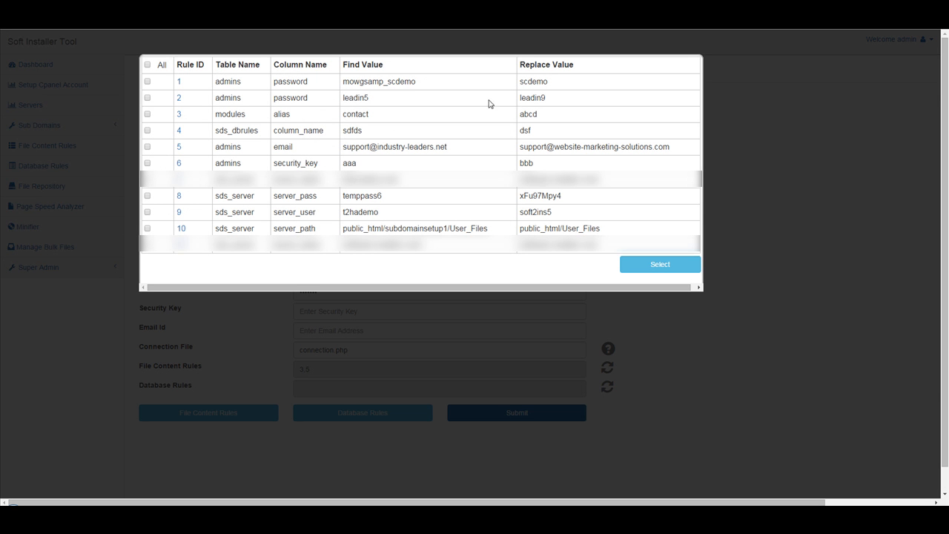
{"action": "left_click", "coordinate": [147, 65]}
{"action": "left_click", "coordinate": [660, 265]}
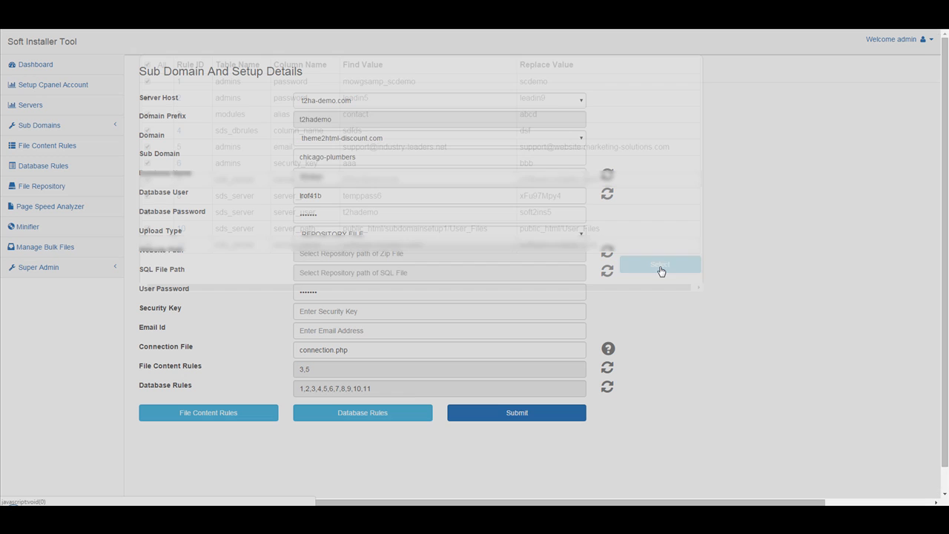